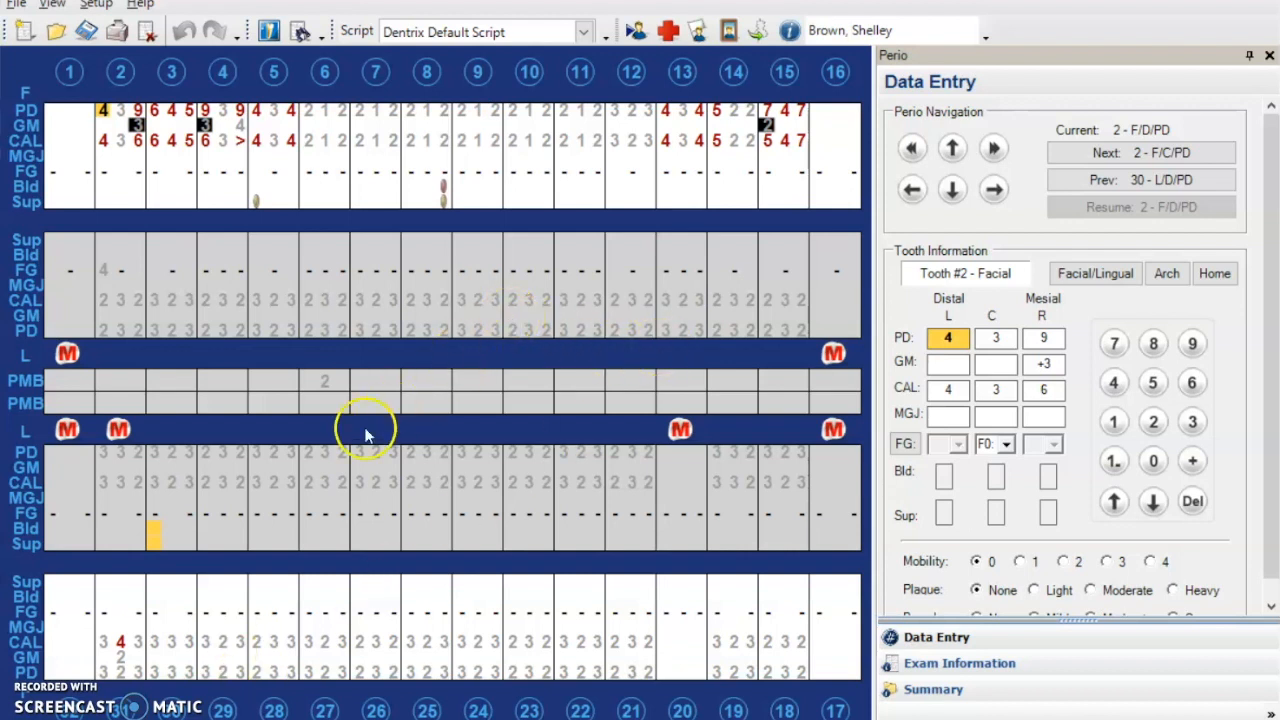
Jump Perio data entry to tooth 31's facial mesial probing depth, currently 3.
click(135, 670)
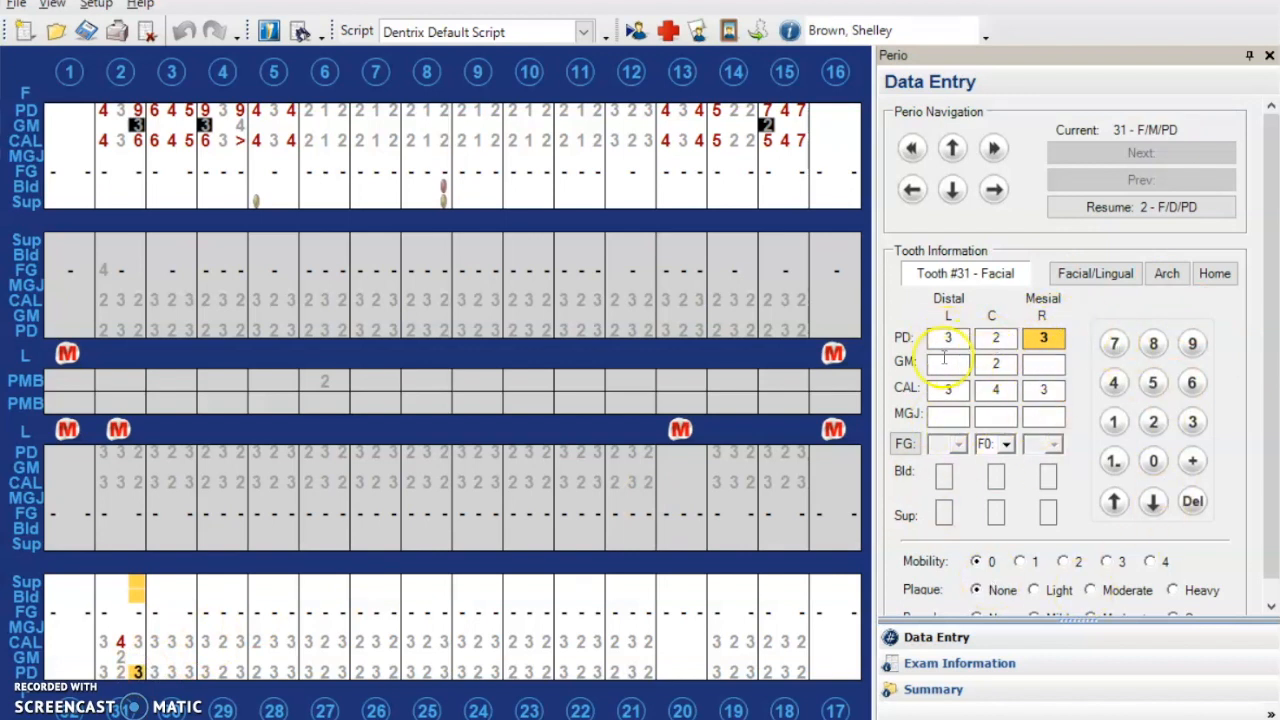
Enter an 11 mm mesial pocket depth for tooth 31 with the keypad, replacing the 3.
click(1050, 338)
click(1113, 463)
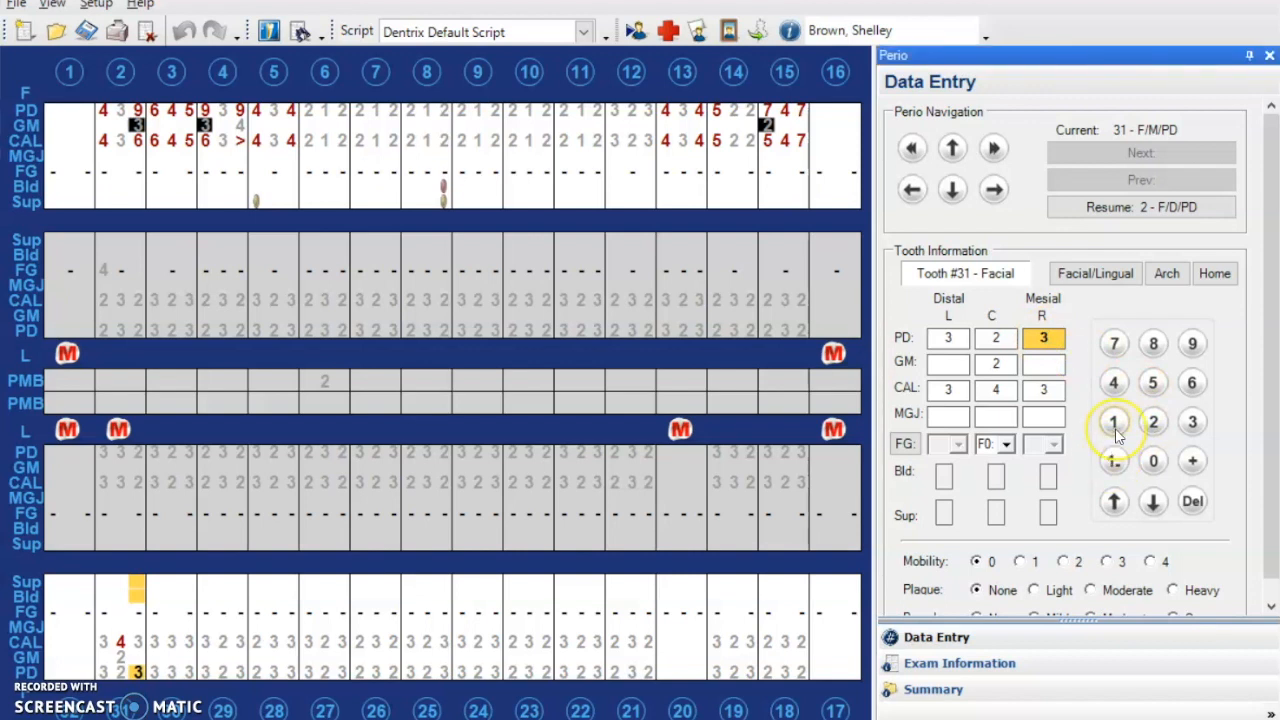
click(1115, 423)
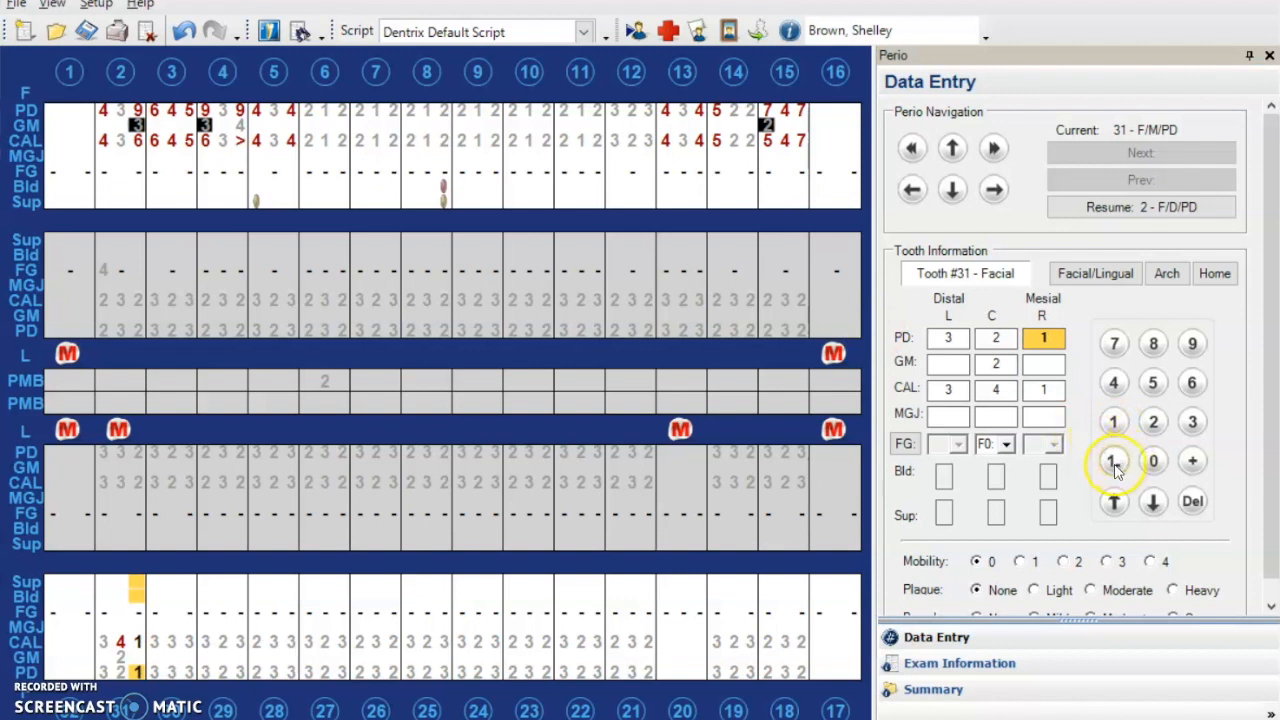
click(1114, 462)
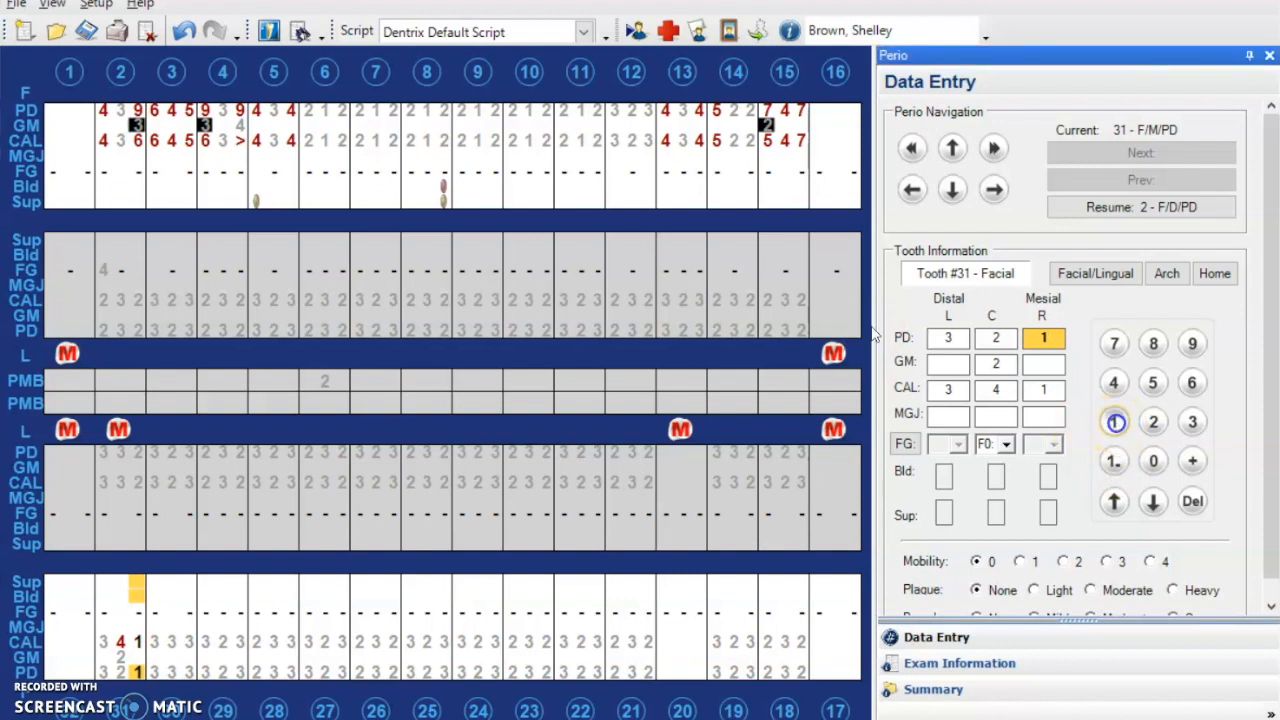
click(1114, 423)
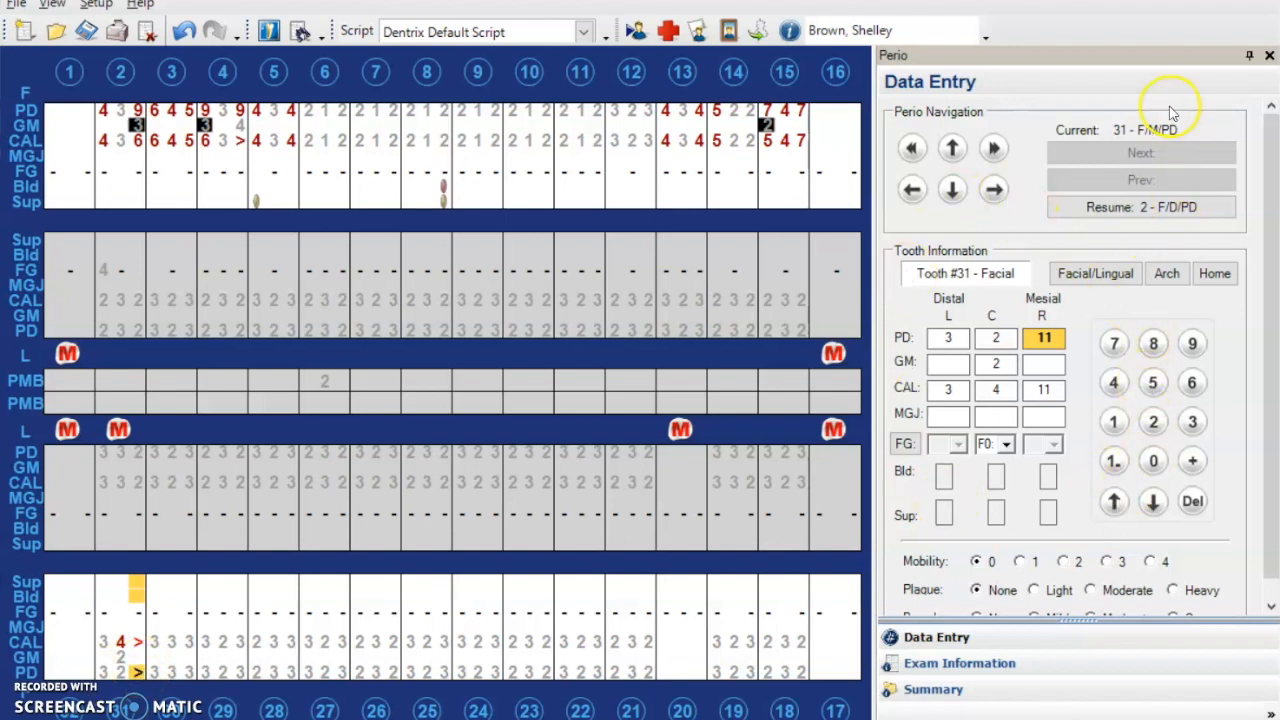
click(1269, 55)
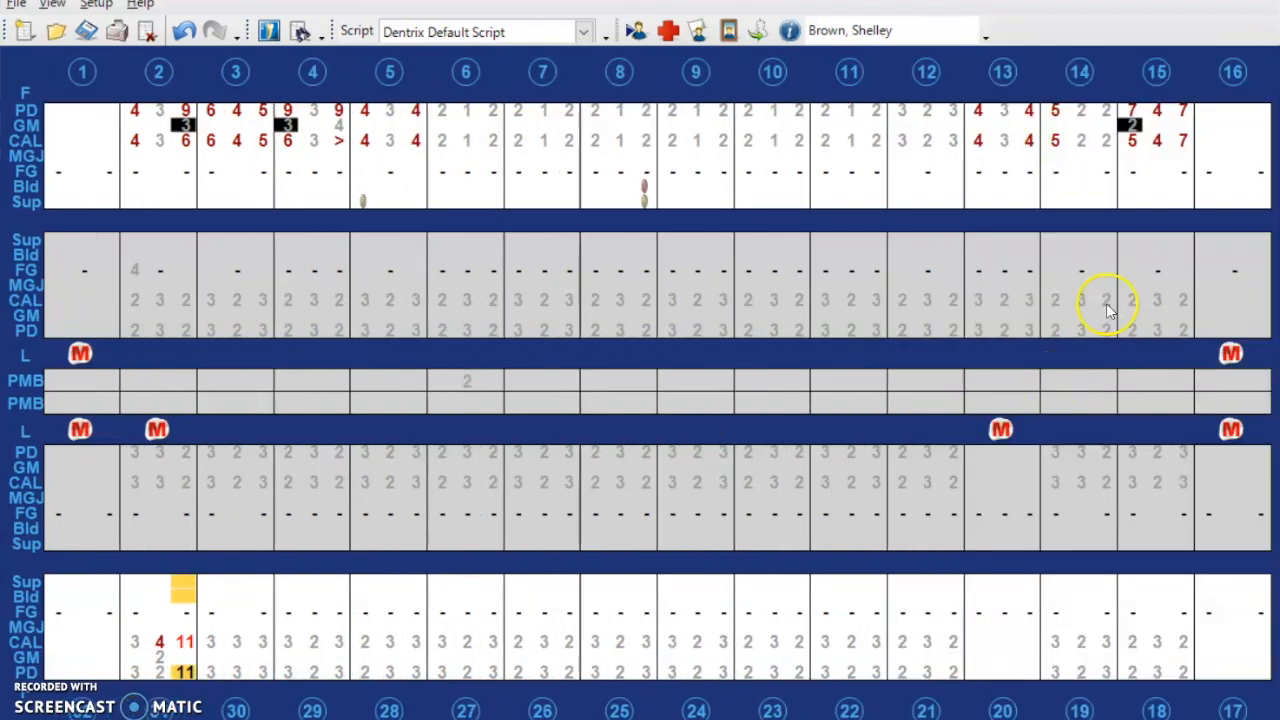
click(52, 5)
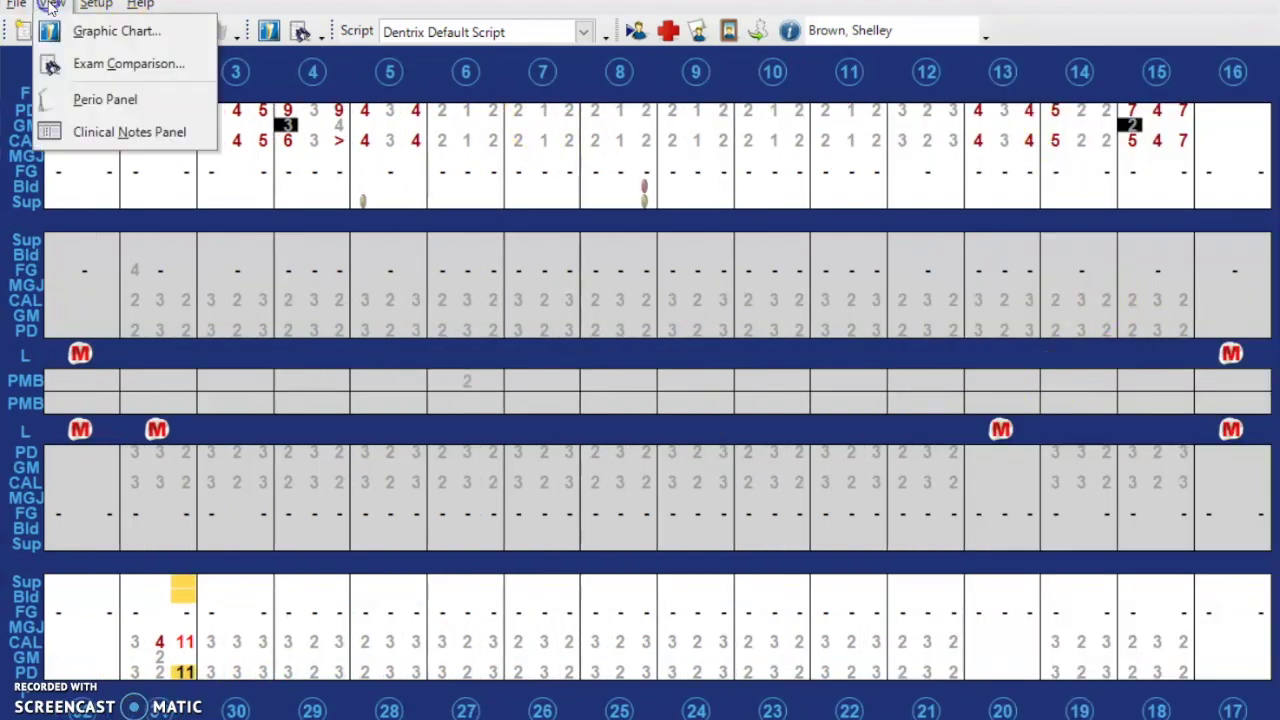
click(105, 99)
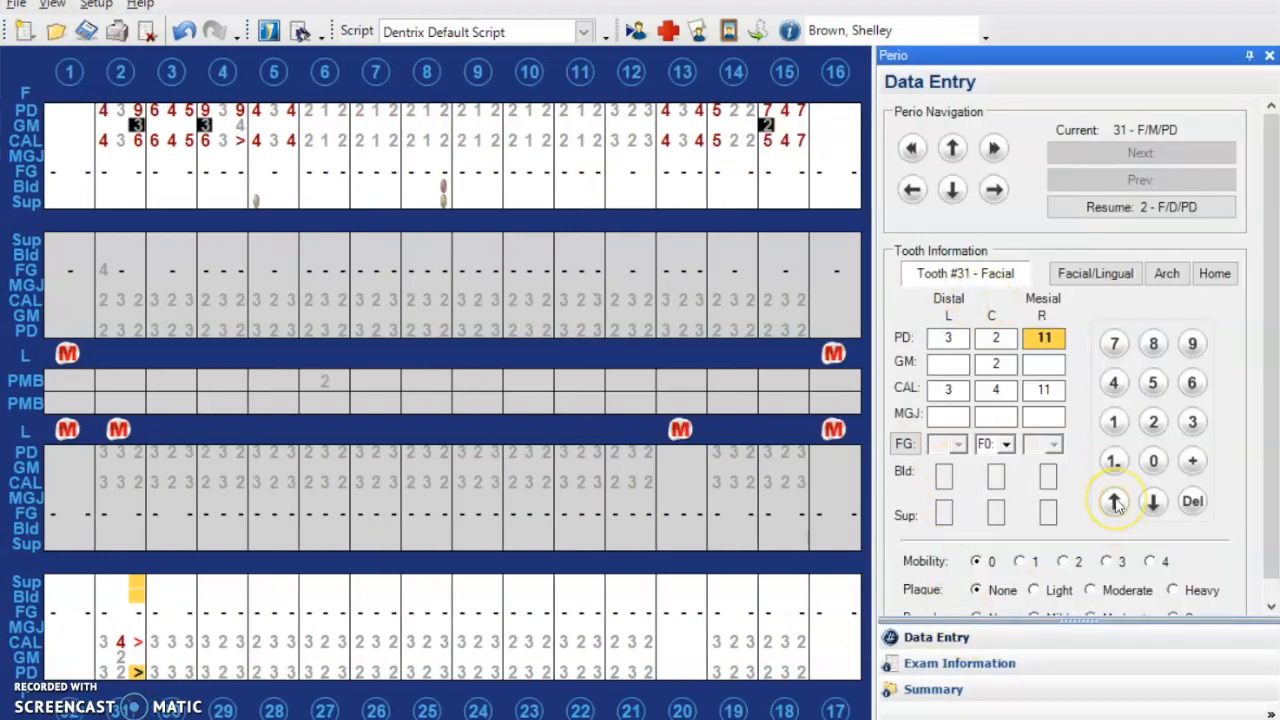
scroll(1115, 503, down, 1)
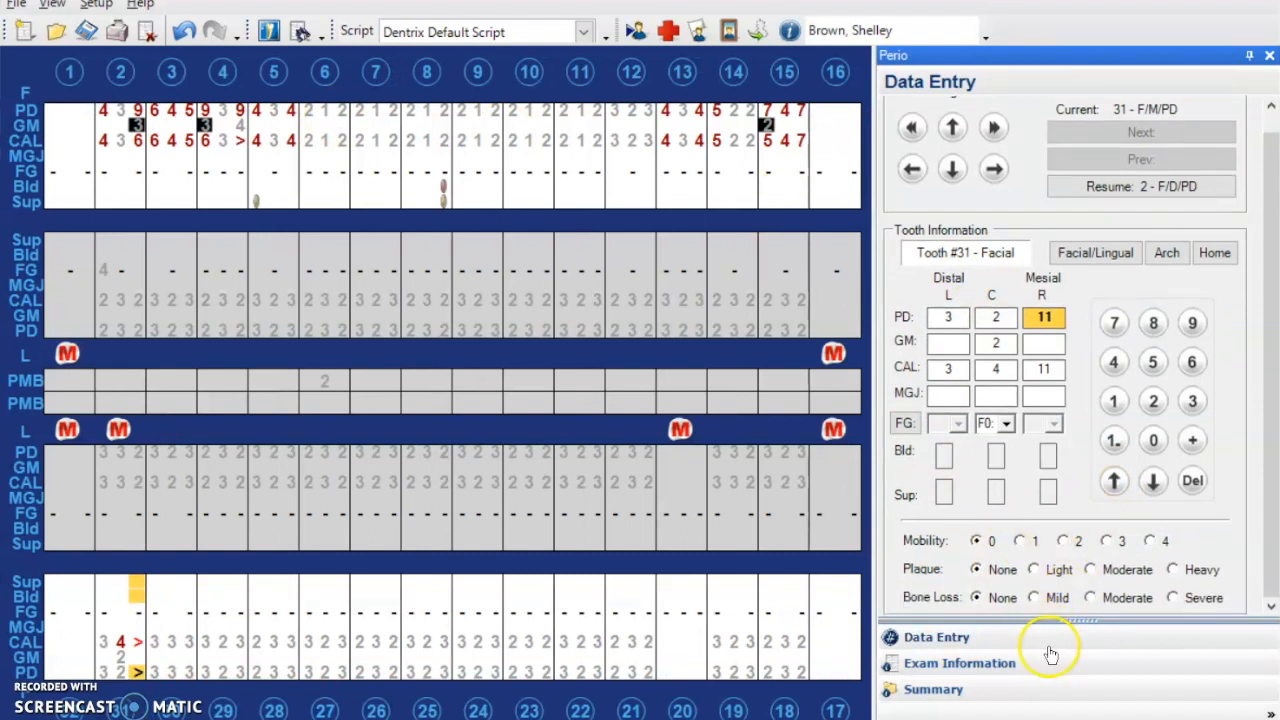